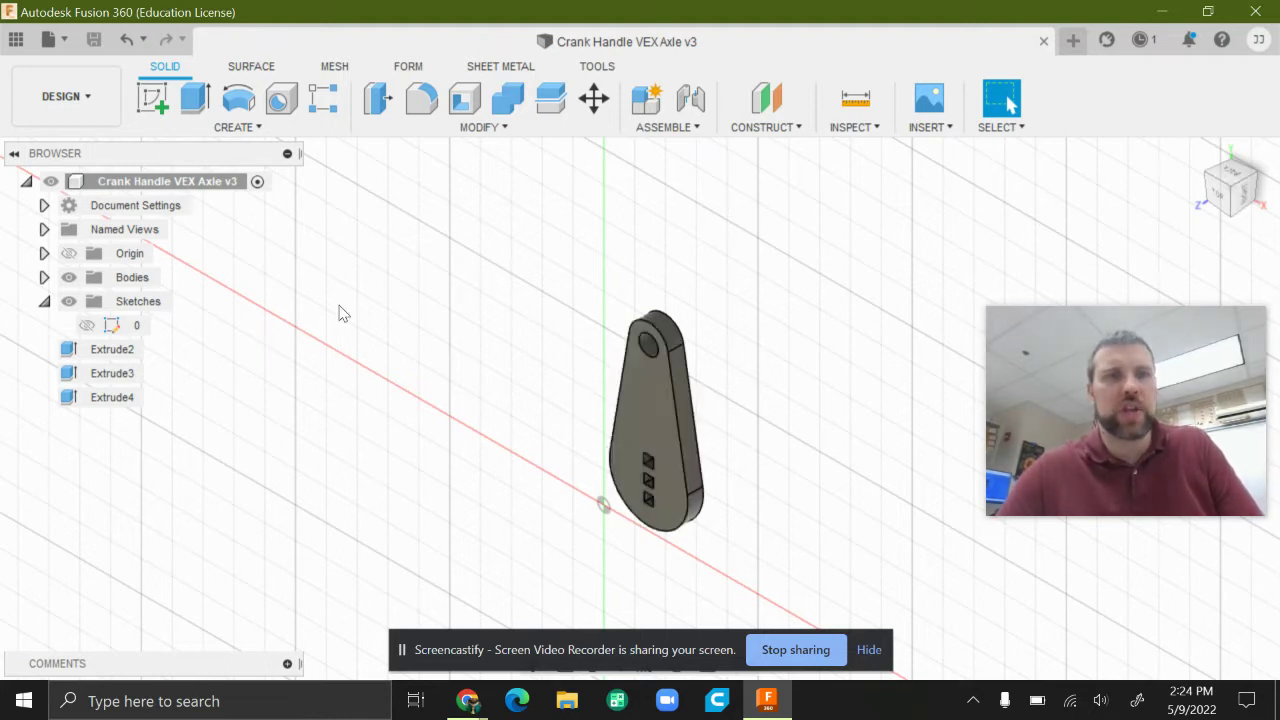
# - Create a new drawing from the crank handle design with Visible Only contents, ISO, mm and an A3 sheet
pyautogui.click(66, 96)
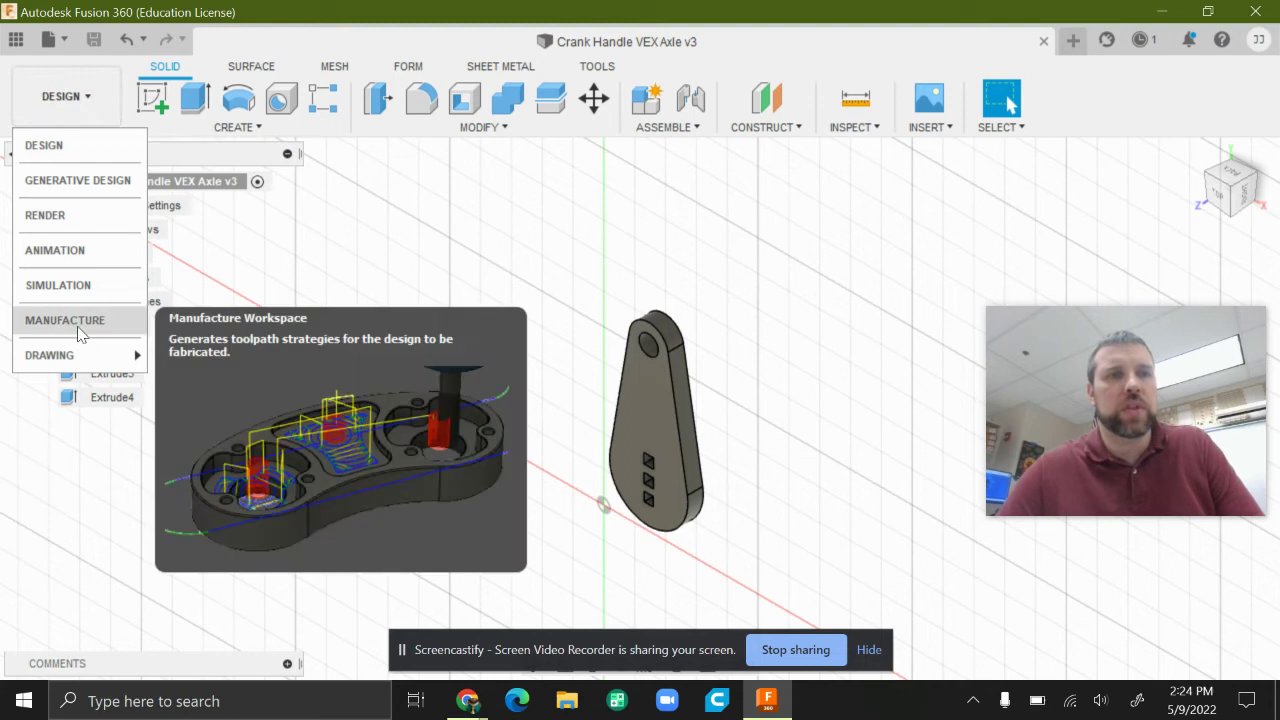
pyautogui.moveTo(60, 355)
pyautogui.click(215, 360)
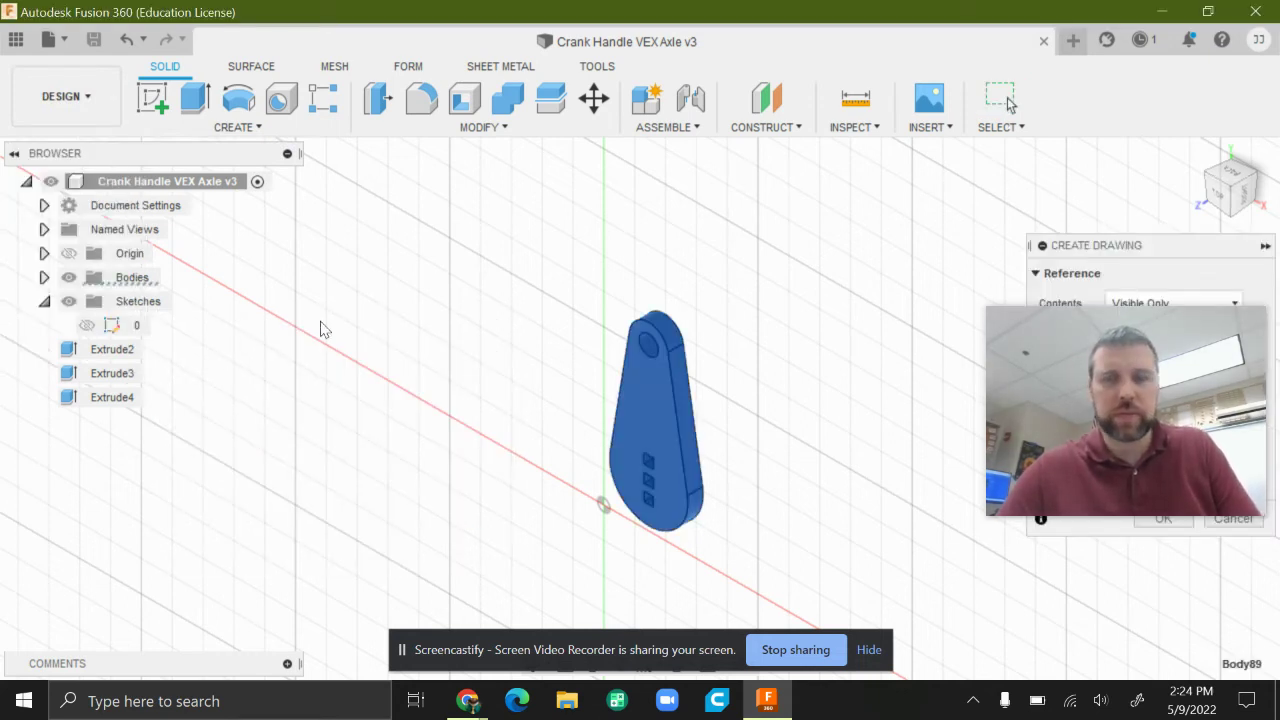
pyautogui.moveTo(1066, 366)
pyautogui.mouseDown()
pyautogui.moveTo(1137, 89)
pyautogui.moveTo(1080, 80)
pyautogui.moveTo(1072, 63)
pyautogui.mouseUp()
pyautogui.click(1150, 303)
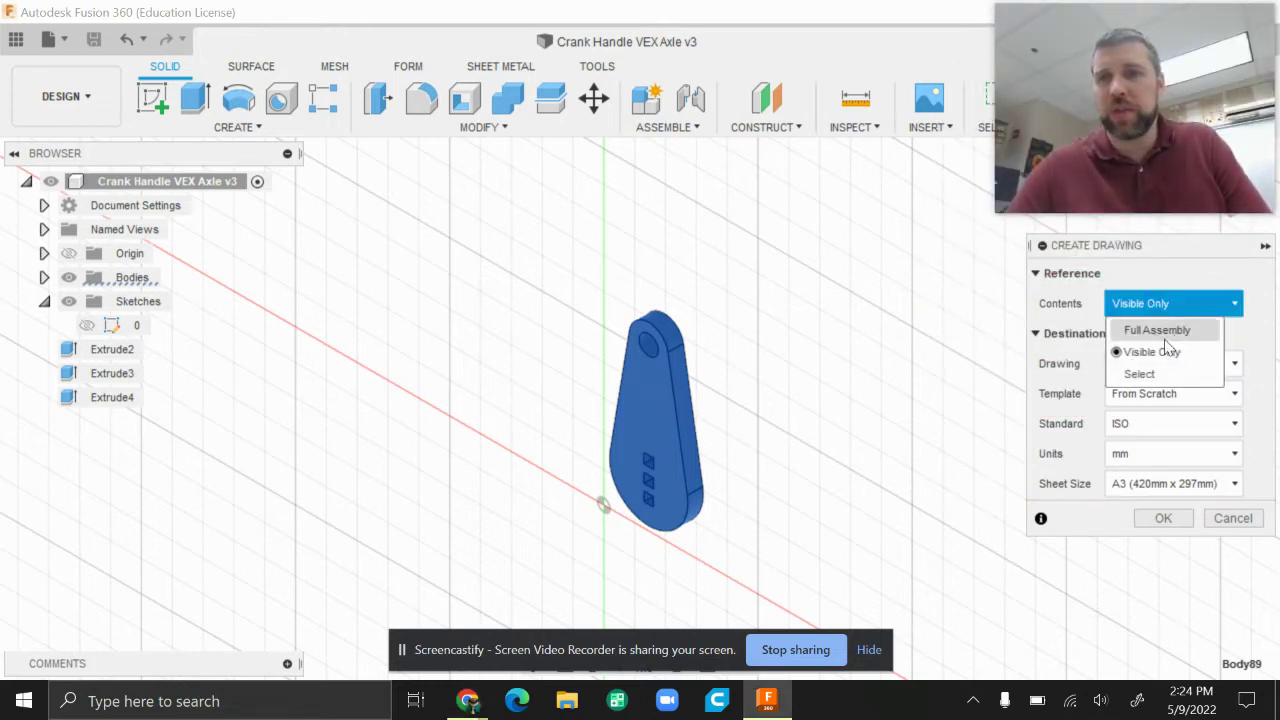
pyautogui.click(1249, 340)
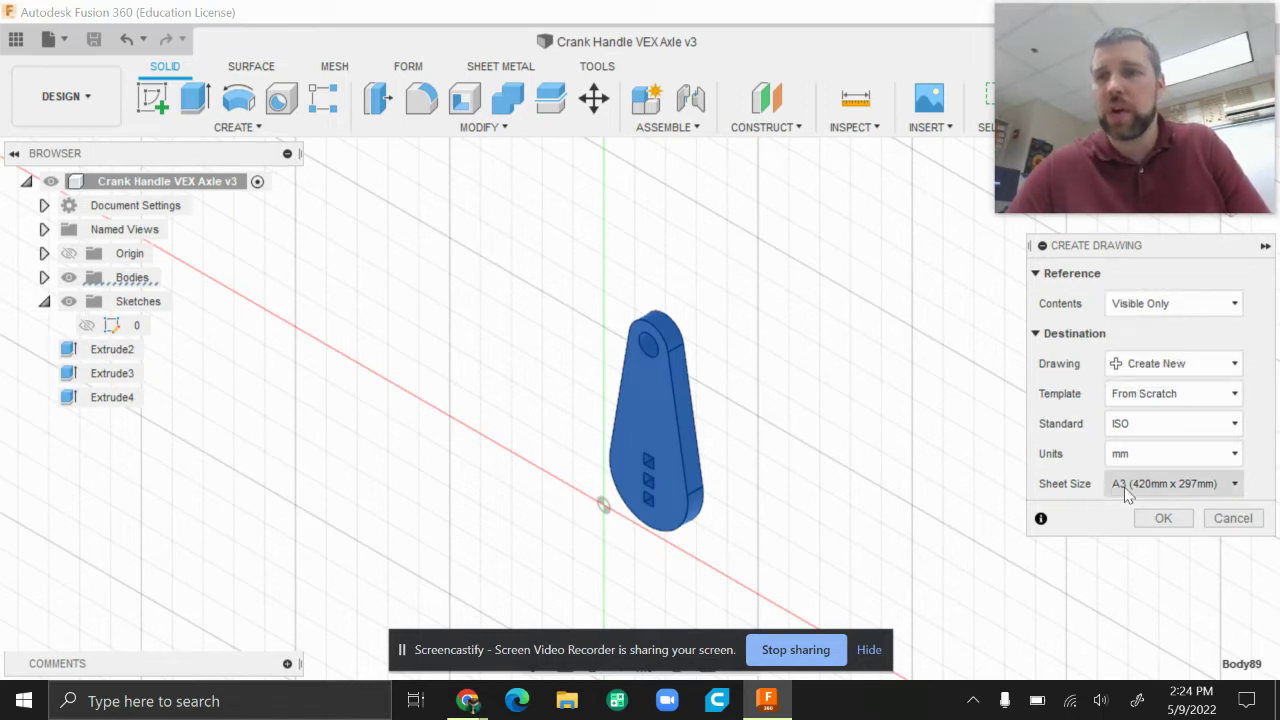
pyautogui.click(1157, 485)
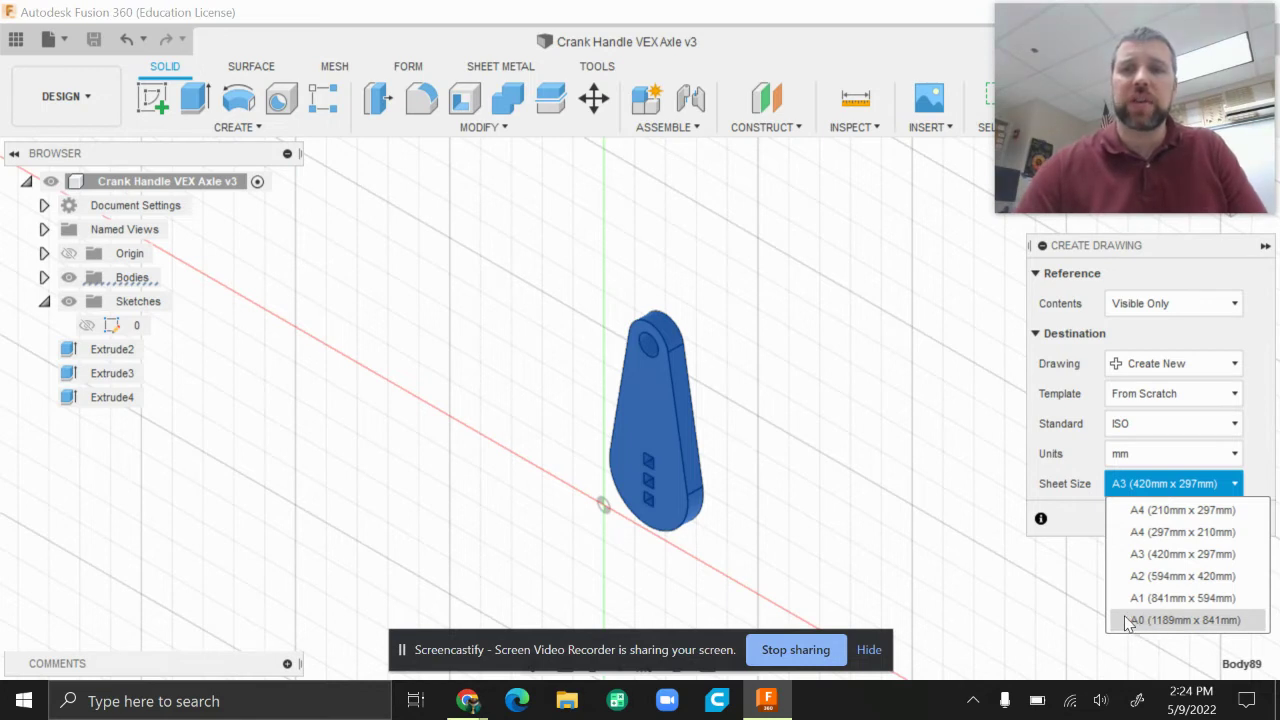
pyautogui.click(1080, 453)
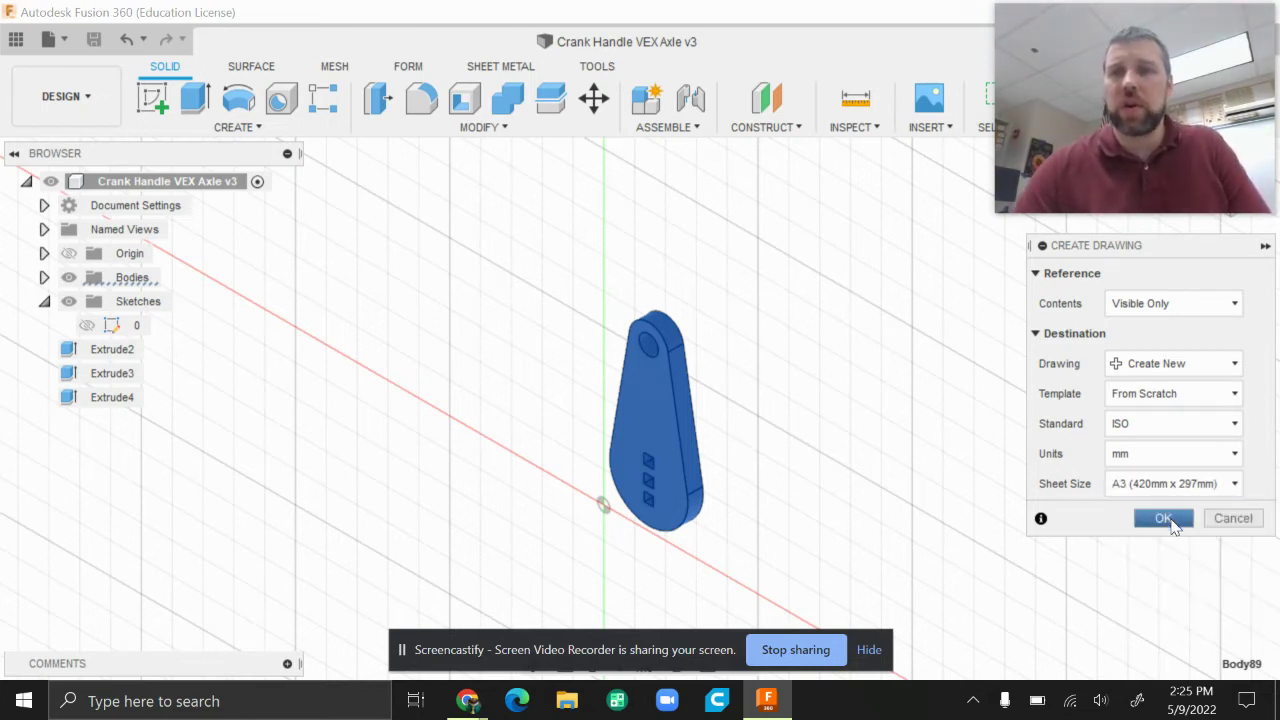
pyautogui.click(1163, 518)
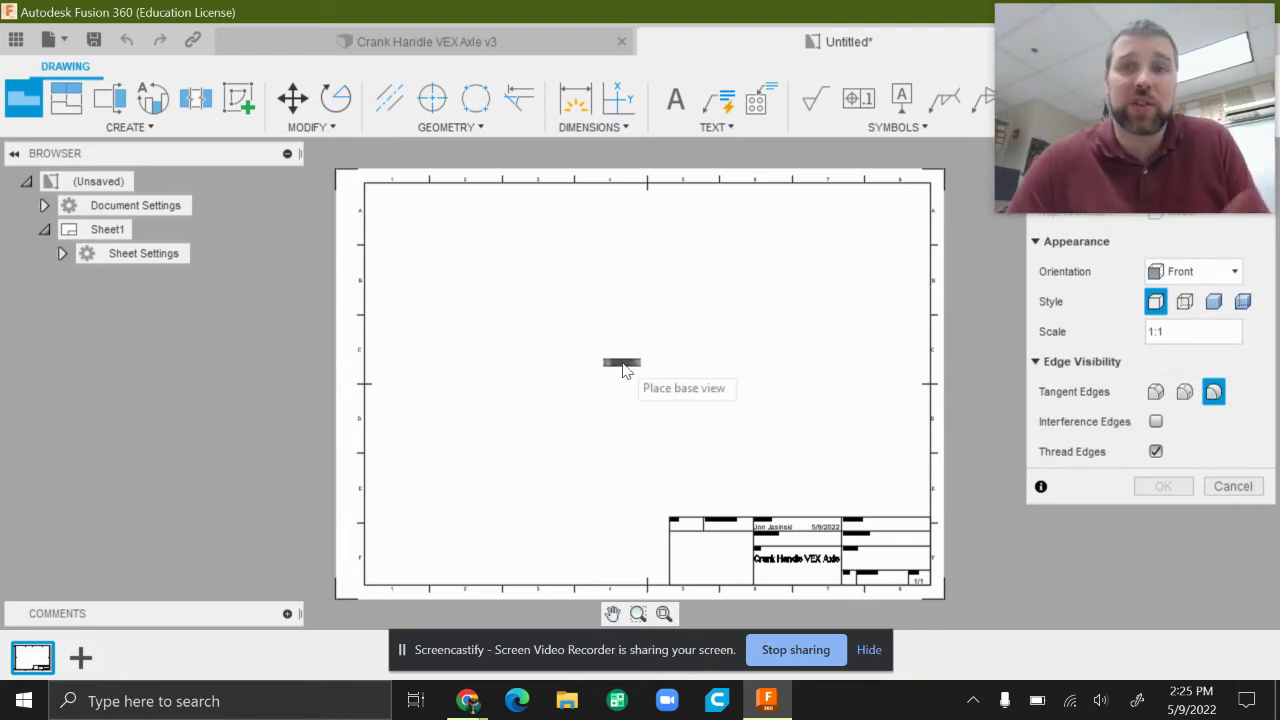
# - Place a Top-orientation base view at 1:1 scale near the centre of Sheet1
pyautogui.moveTo(1150, 93)
pyautogui.mouseDown()
pyautogui.moveTo(1067, 413)
pyautogui.moveTo(1111, 556)
pyautogui.moveTo(1153, 599)
pyautogui.mouseUp()
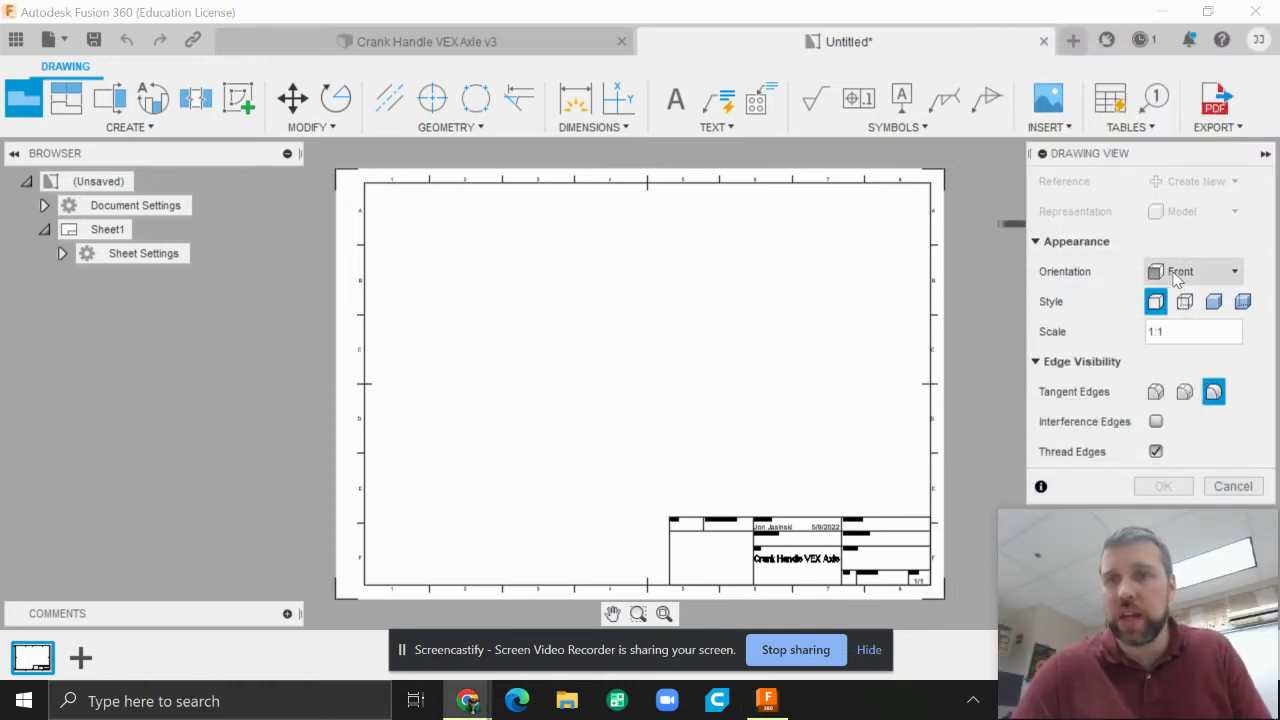
pyautogui.click(1218, 279)
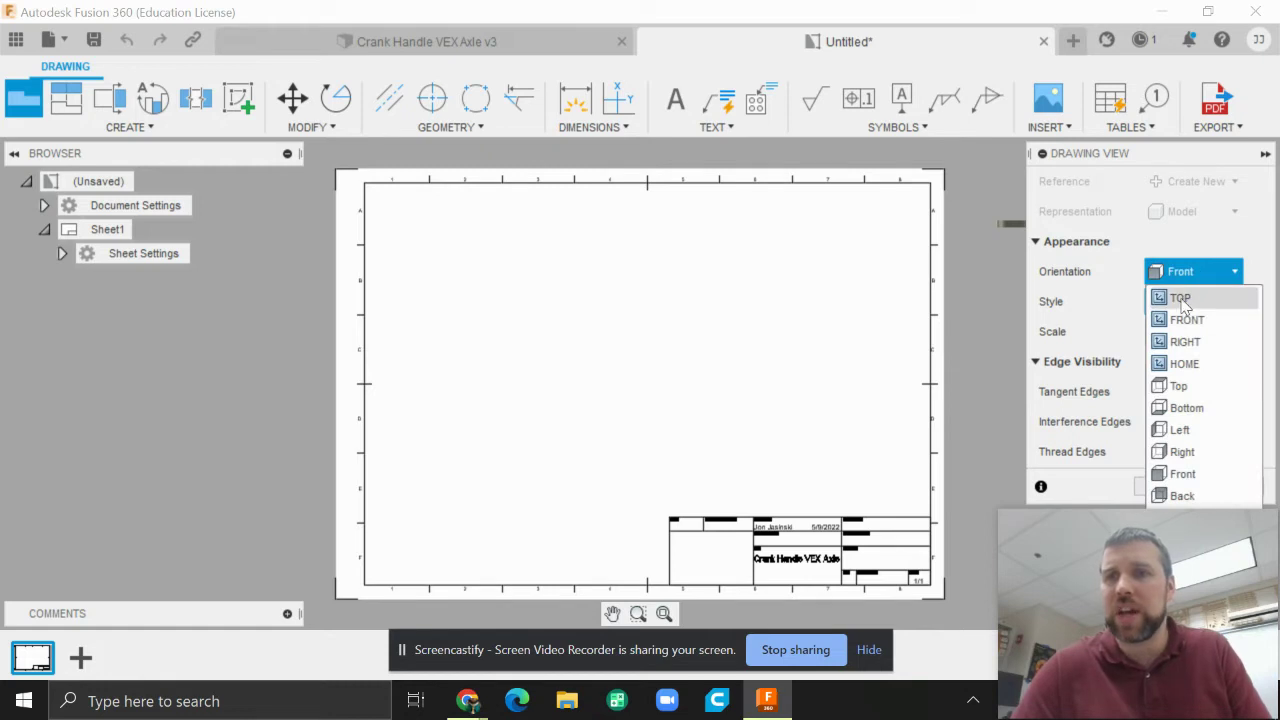
pyautogui.click(1176, 297)
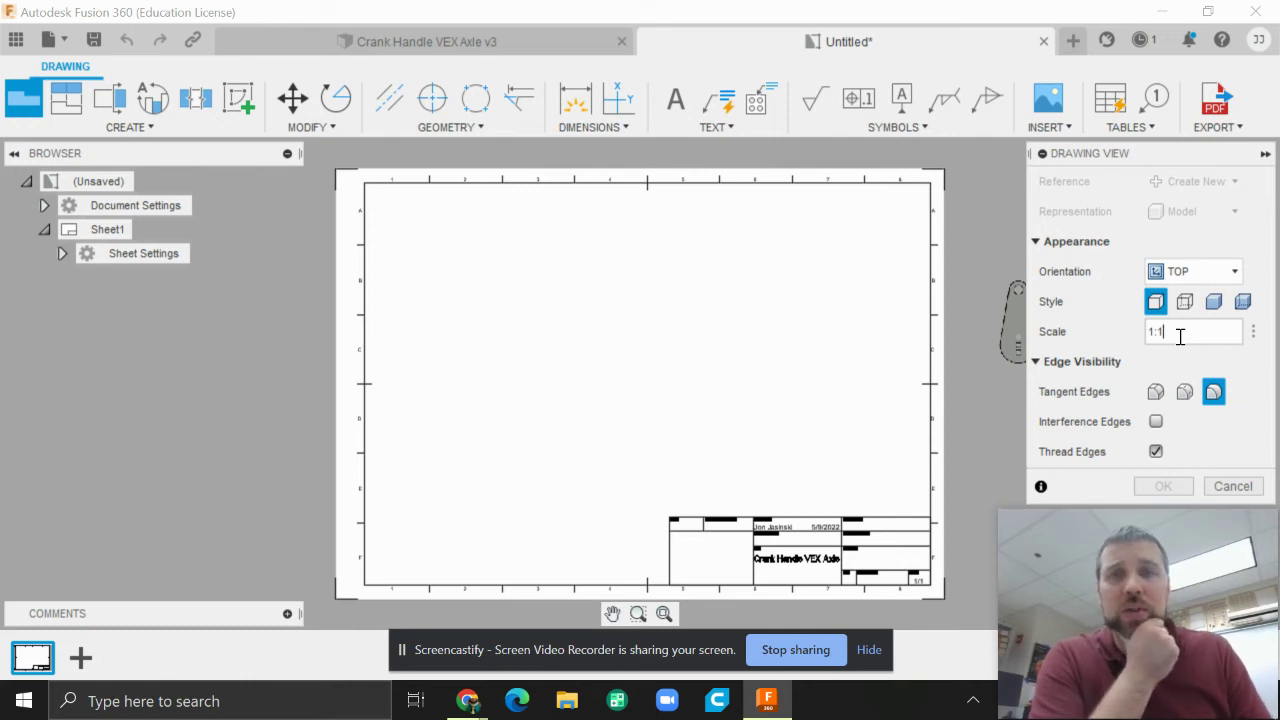
pyautogui.press('BackSpace')
pyautogui.write('2')
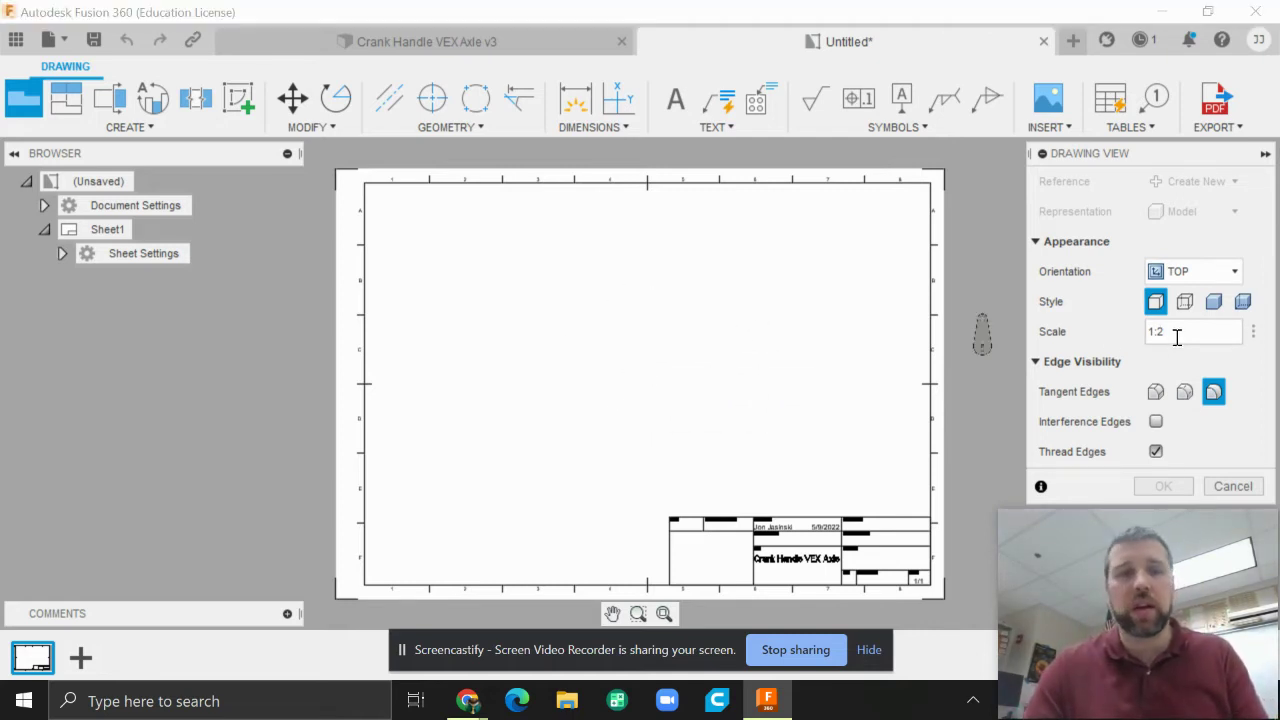
pyautogui.press('Return')
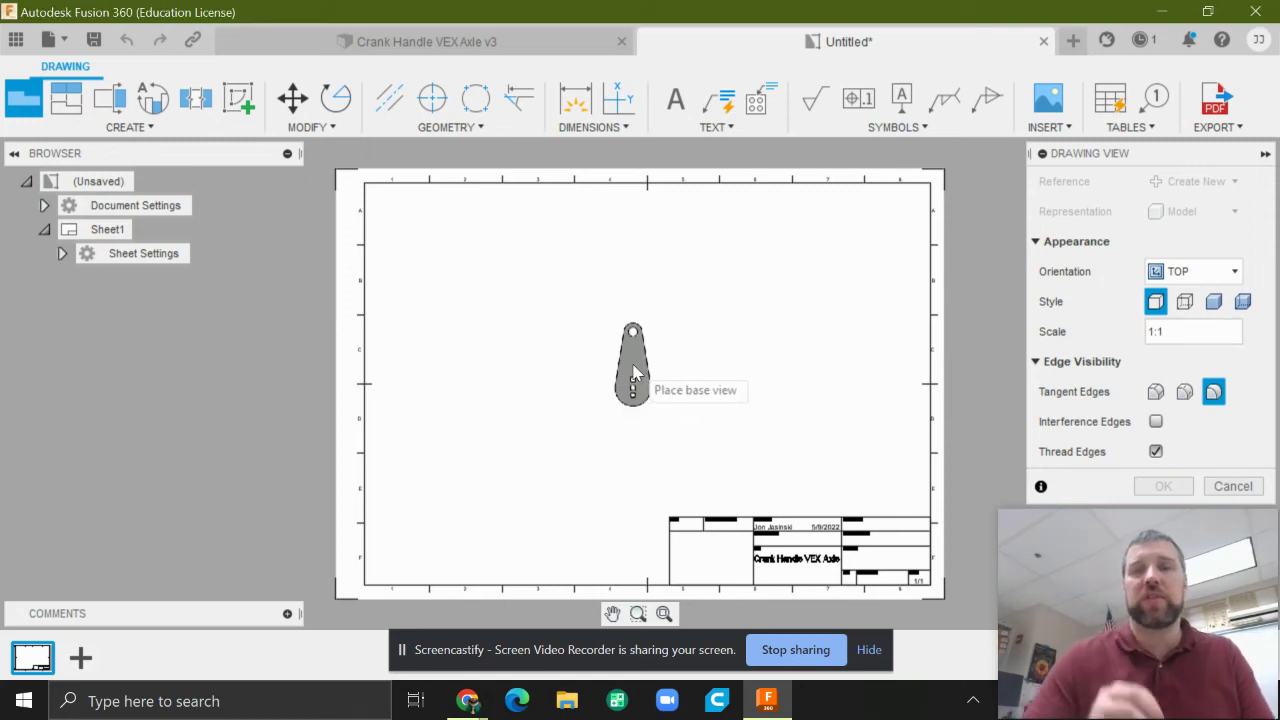
pyautogui.click(647, 366)
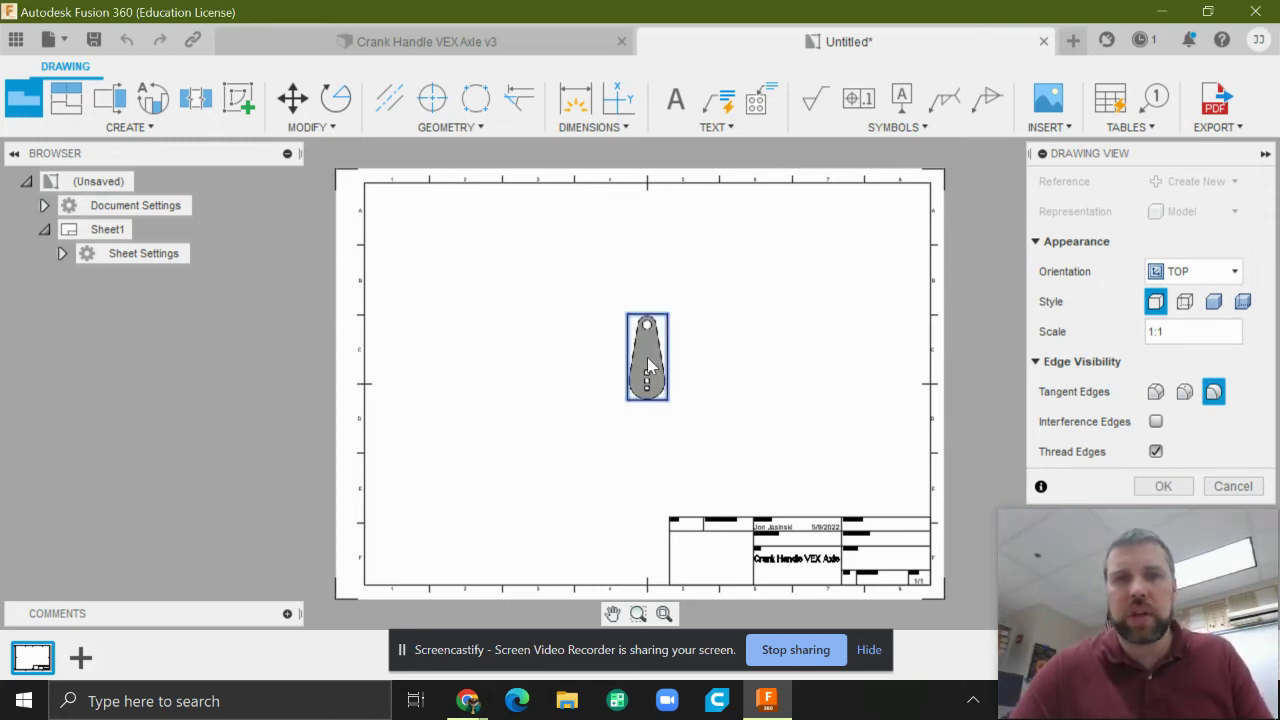
pyautogui.click(1163, 487)
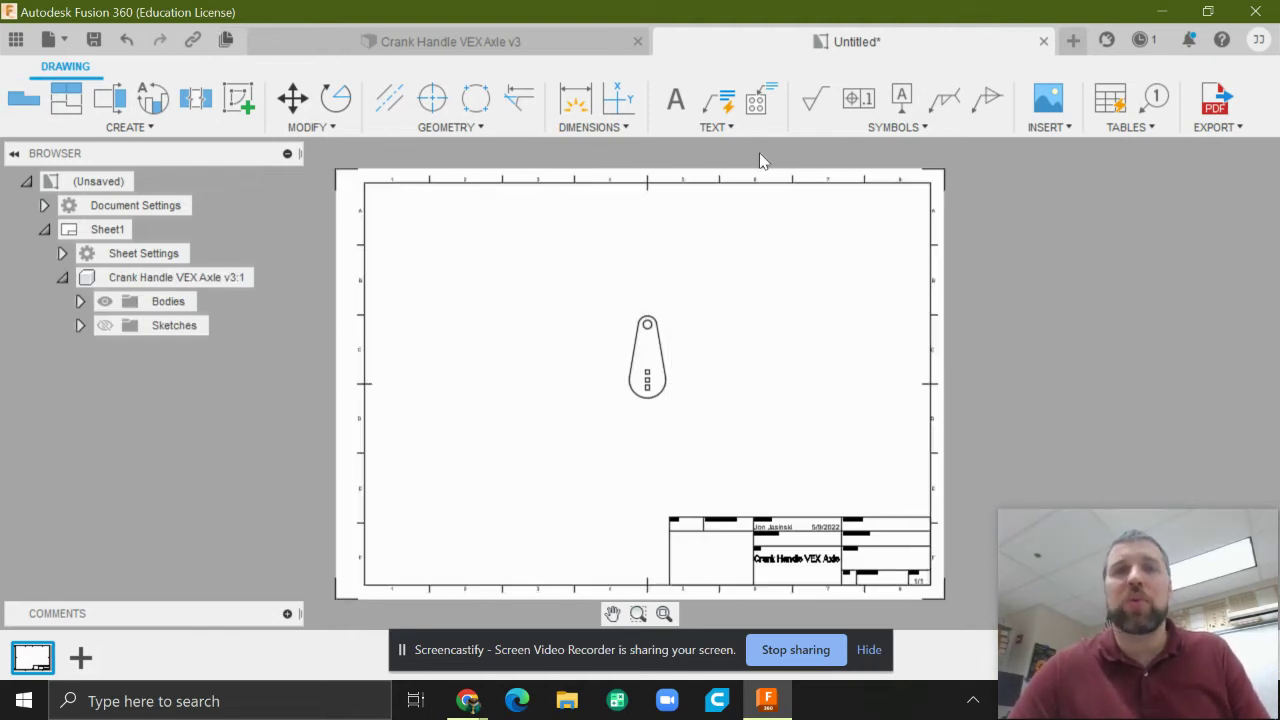
# - Delete the title block and then the sheet border from Sheet1
pyautogui.click(850, 549)
pyautogui.press('Delete')
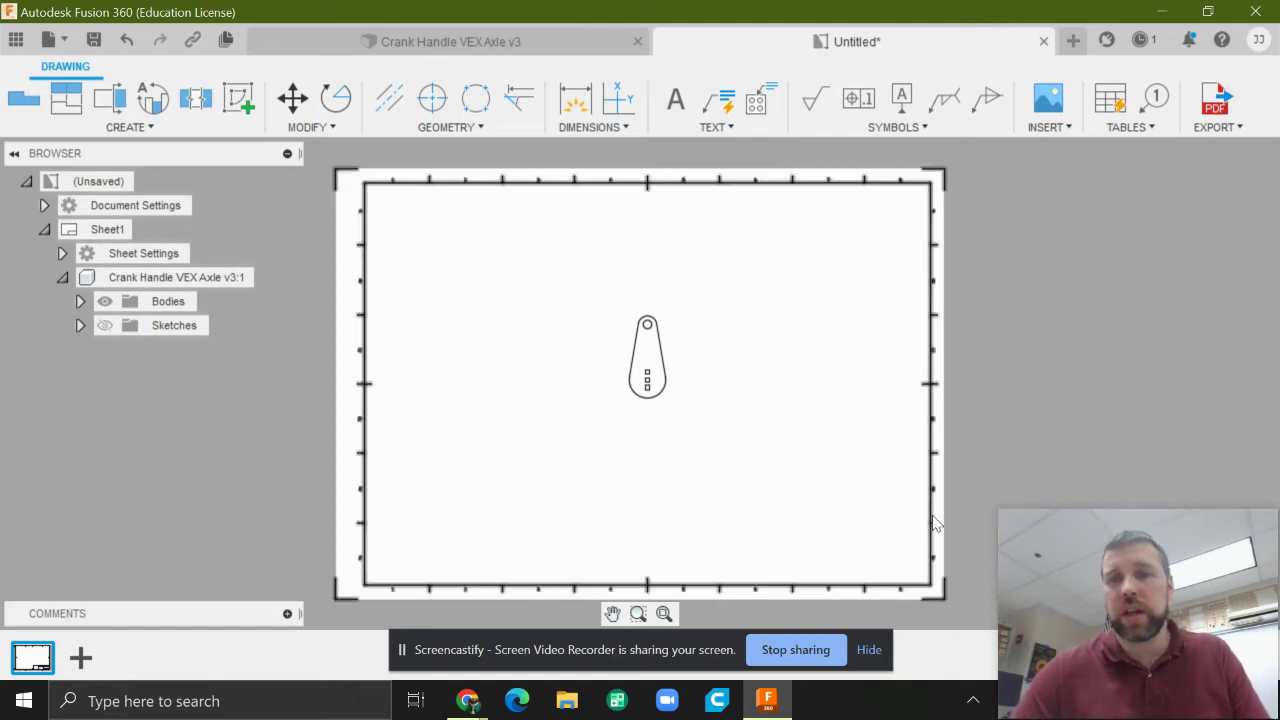
pyautogui.click(935, 522)
pyautogui.press('Delete')
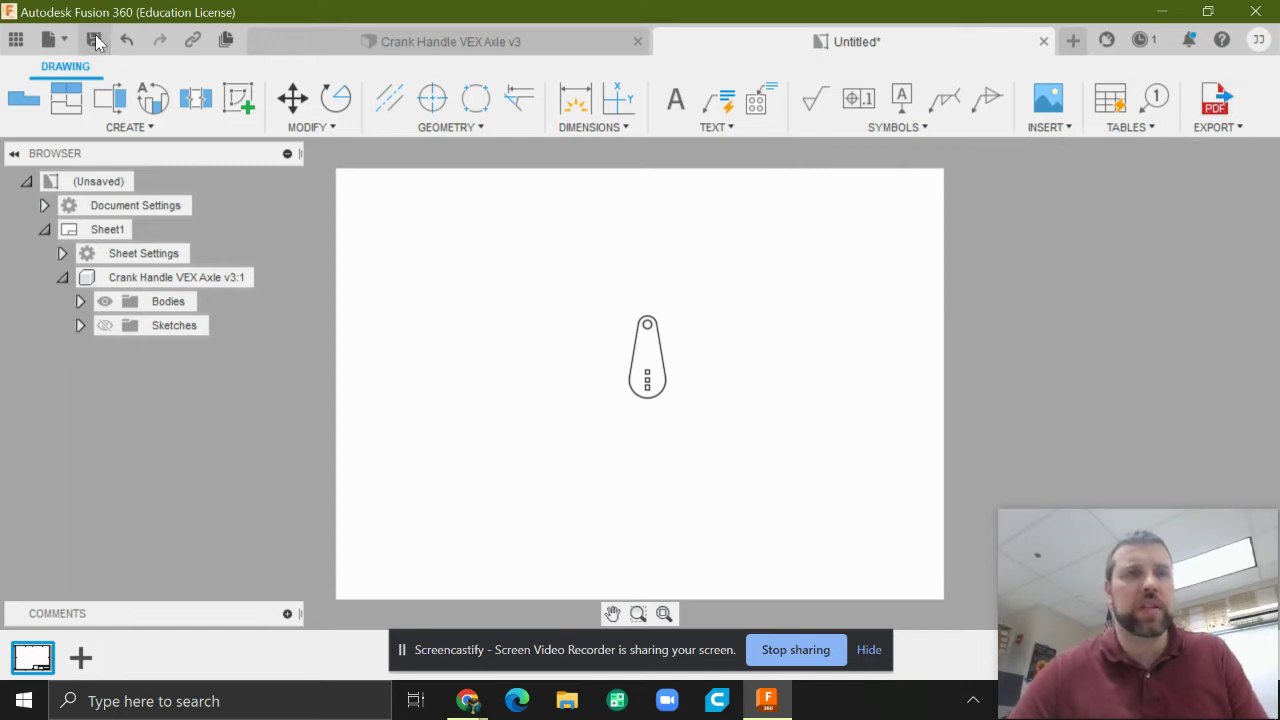
# - Save the drawing as 'Crank Handle VEX Axle Drawing' and set up a Current Sheet PDF export
pyautogui.hotkey('ctrl', 's')
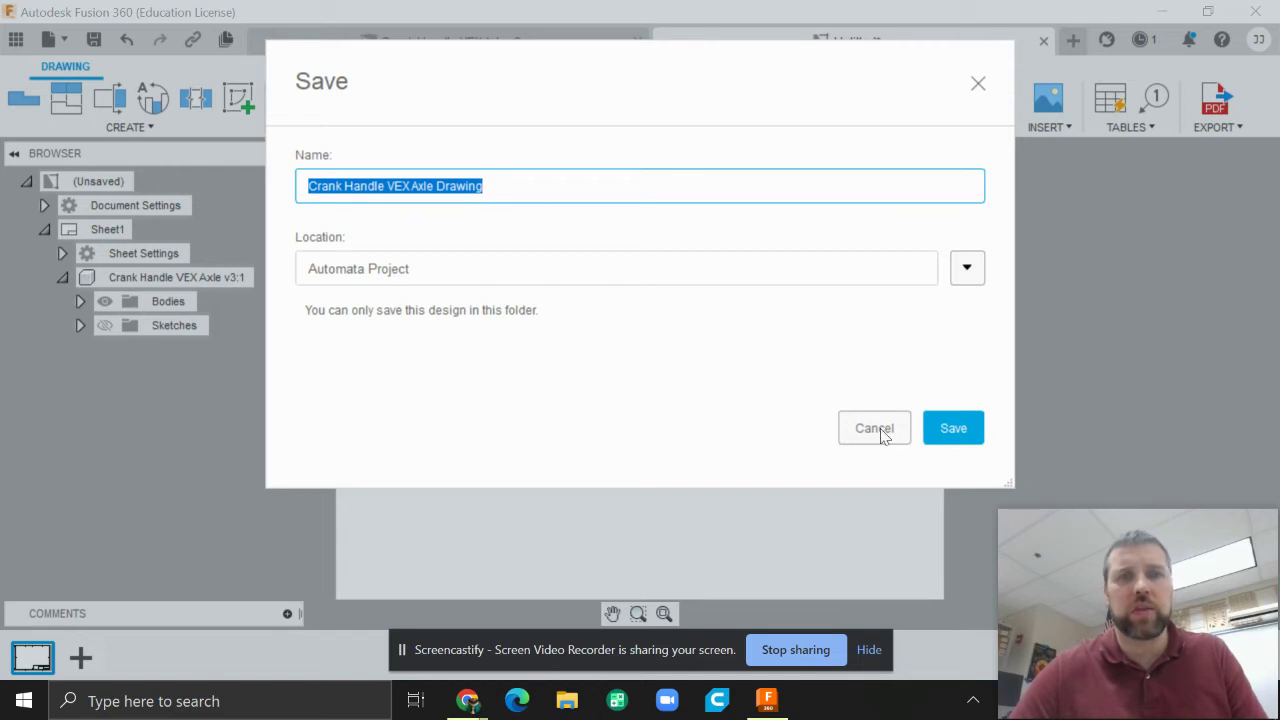
pyautogui.click(953, 430)
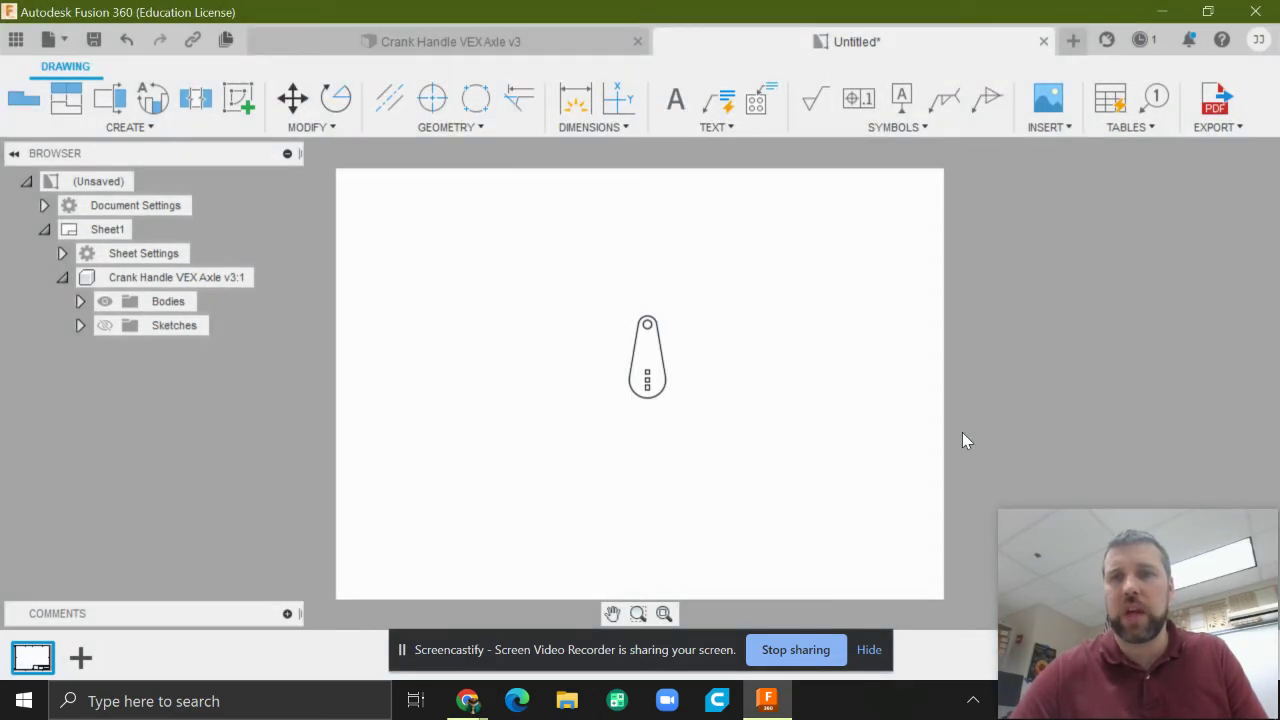
pyautogui.click(1218, 100)
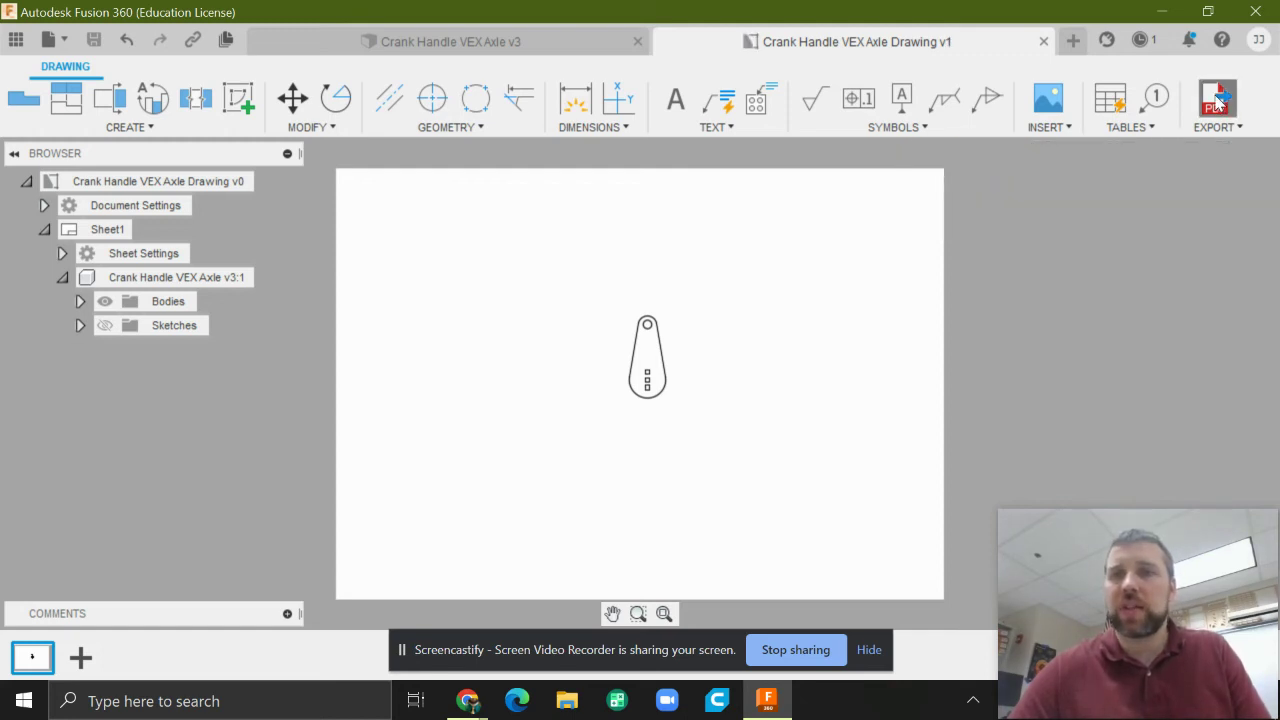
pyautogui.click(1153, 189)
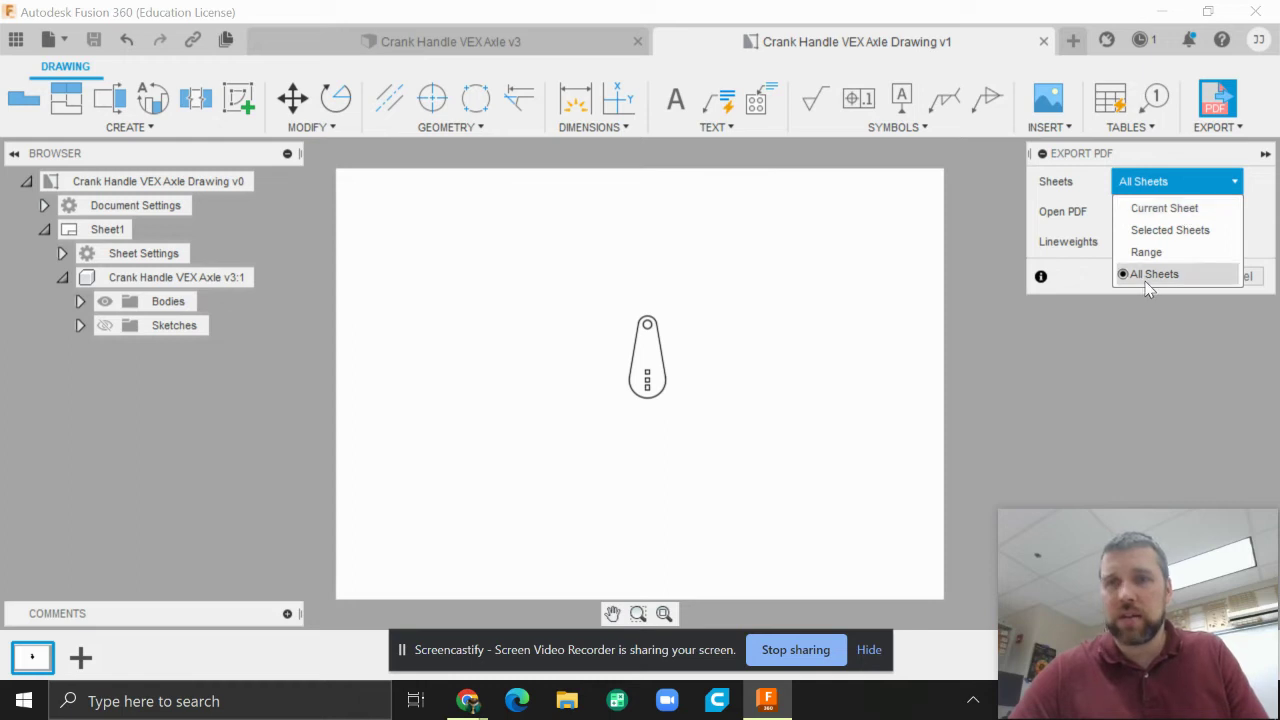
pyautogui.click(1176, 210)
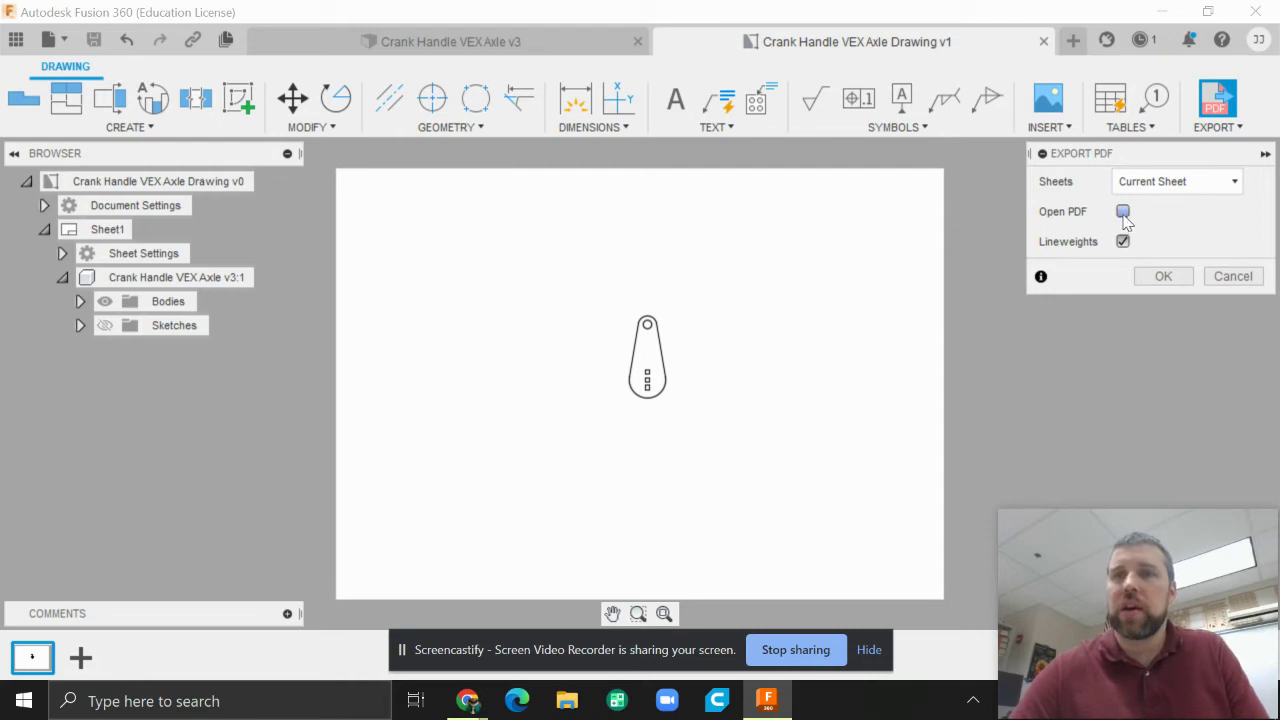
pyautogui.click(1163, 277)
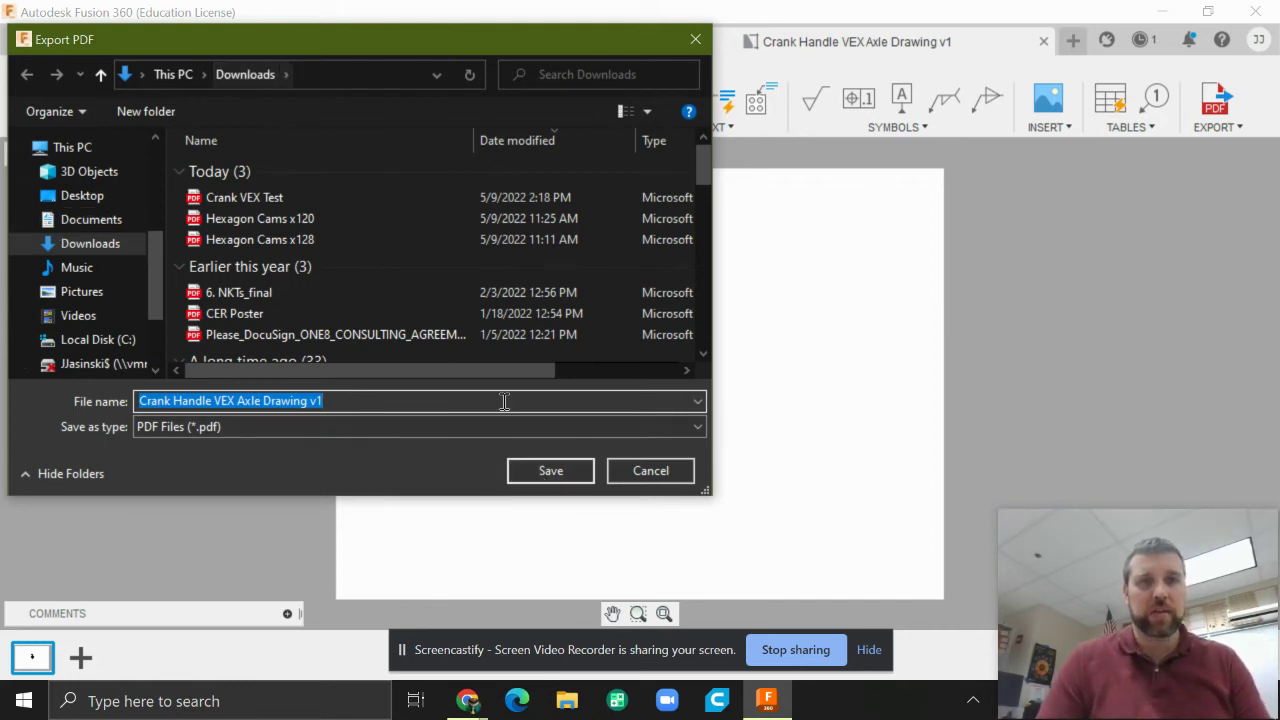
# - Save the PDF as 'Crank Handle VEX Axle Drawing v1' in Downloads
pyautogui.click(546, 471)
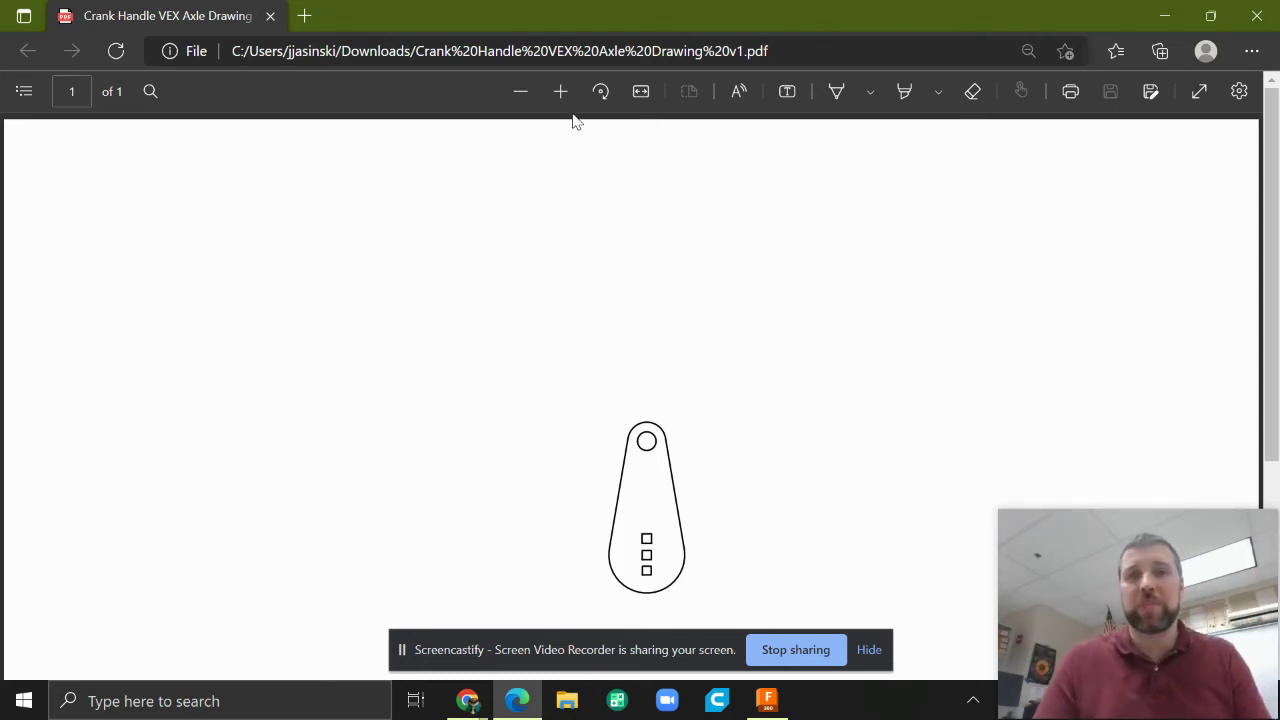
pyautogui.scroll(-2, 889, 360)
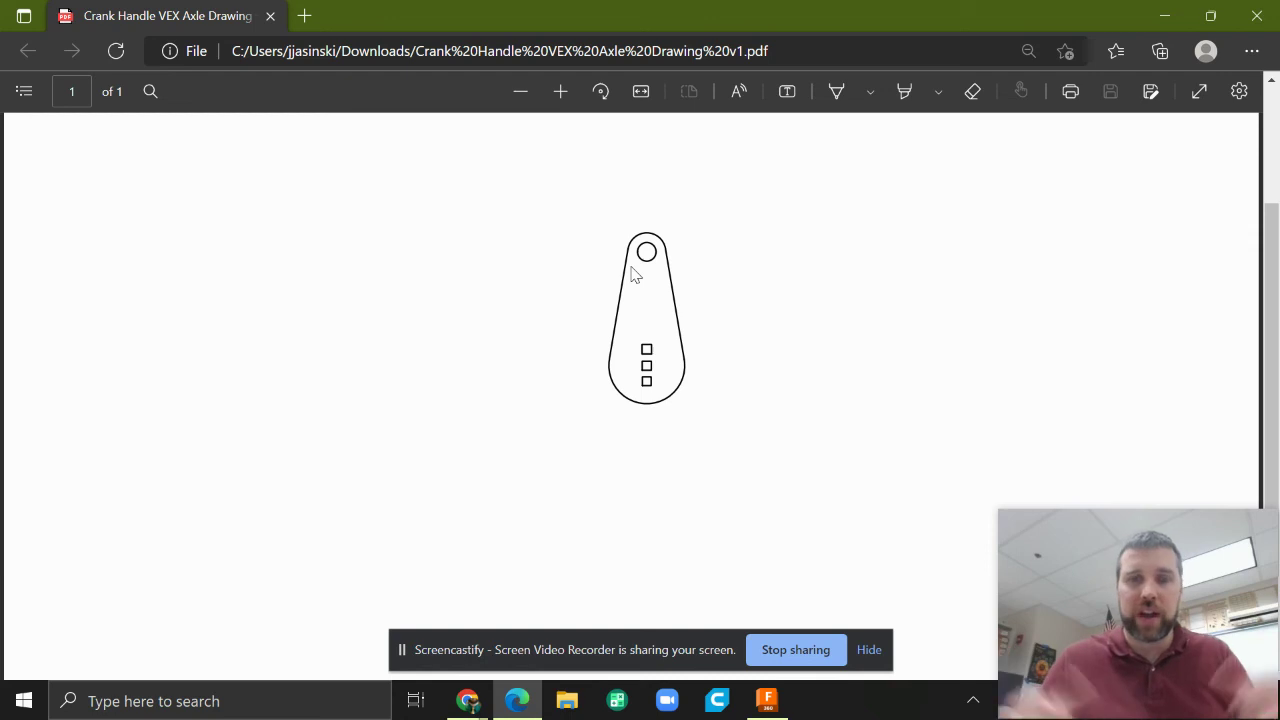
pyautogui.click(521, 93)
pyautogui.click(521, 93)
pyautogui.click(521, 93)
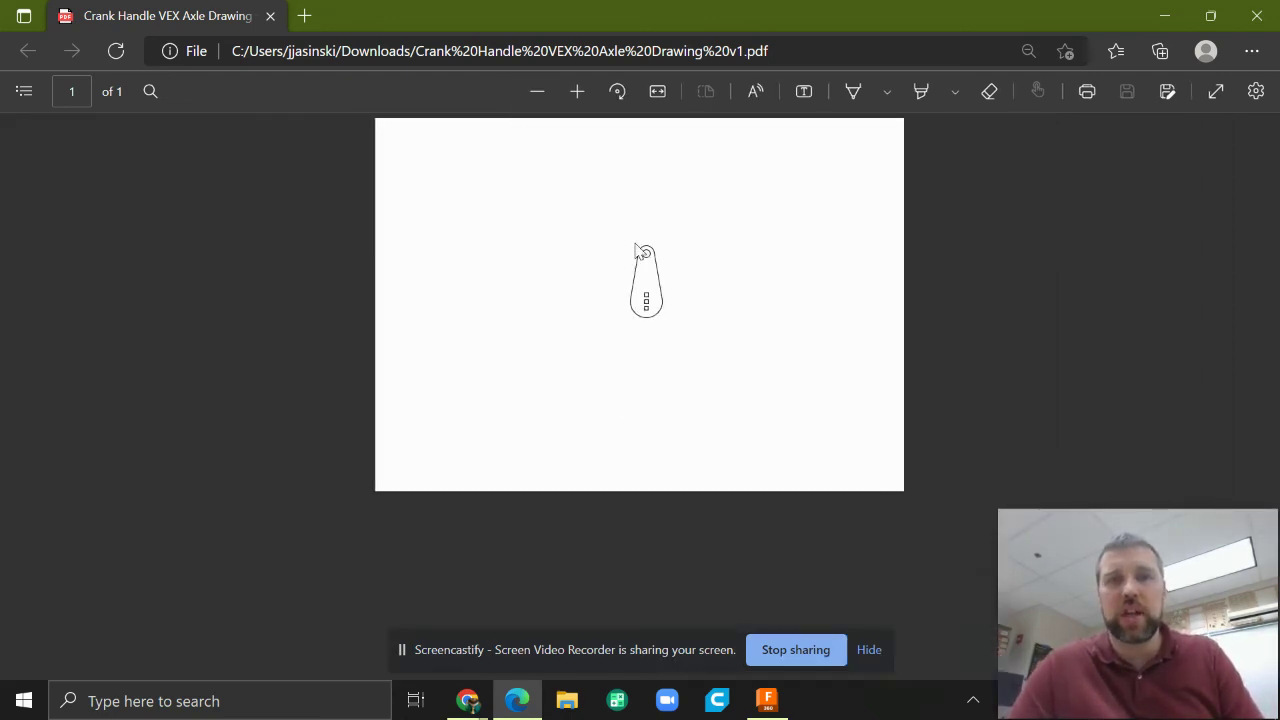
pyautogui.click(574, 92)
pyautogui.click(562, 92)
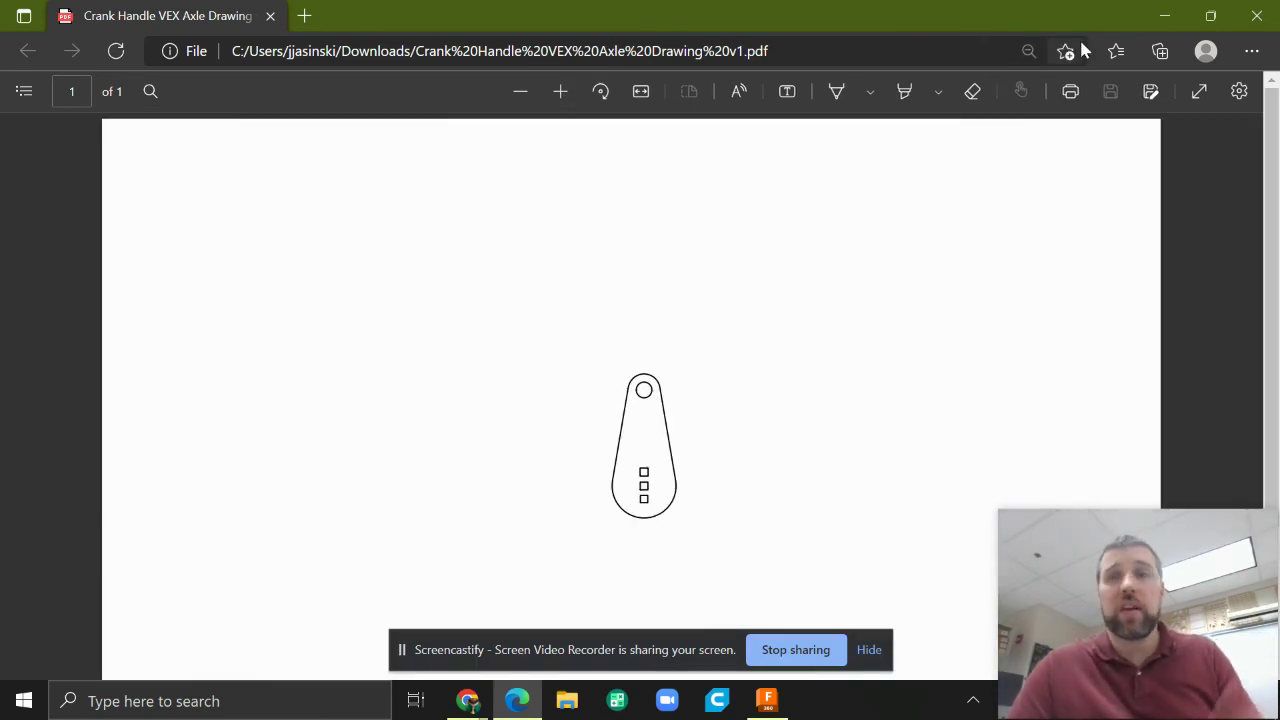
# - Close the Edge PDF viewer to return to the Fusion 360 drawing
pyautogui.click(1256, 16)
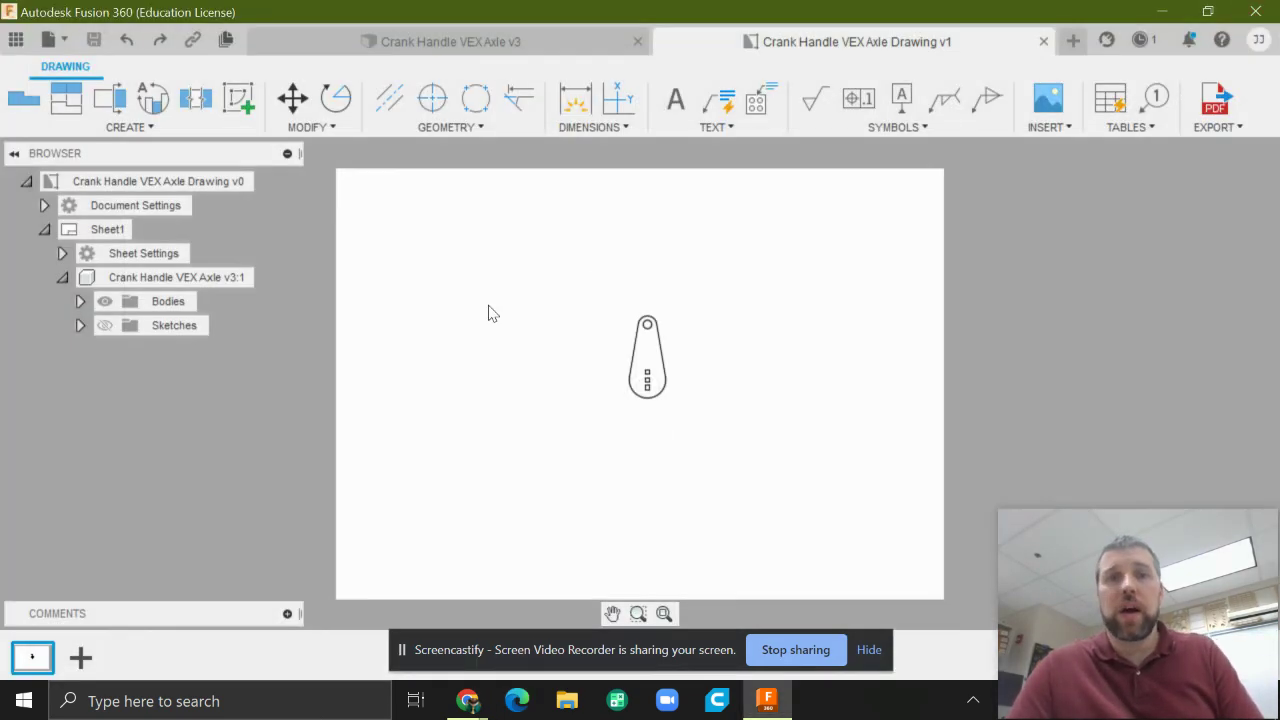